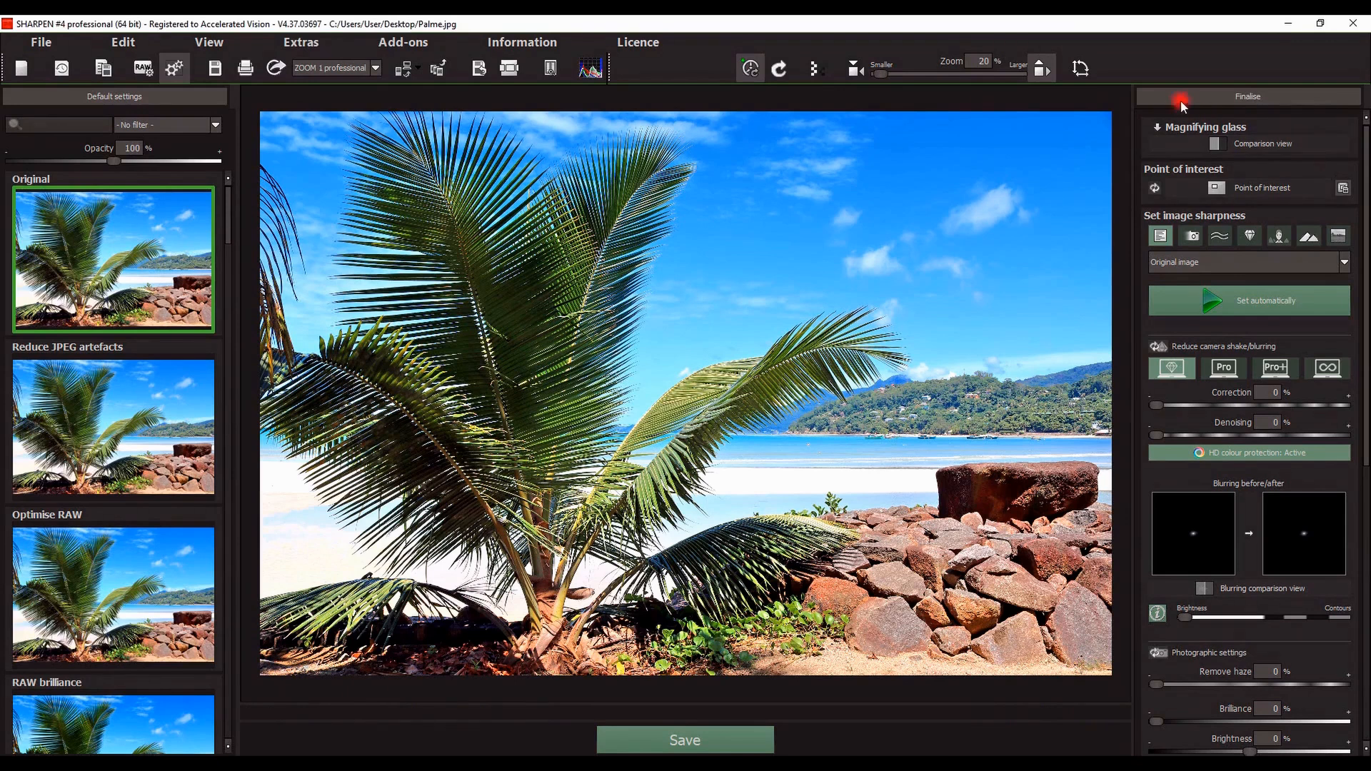
Step: Open the Colour module for the palm beach photo and add a new colour layer
scroll(1365, 162, "down", 1)
left_click_drag(1365, 163, 1365, 450)
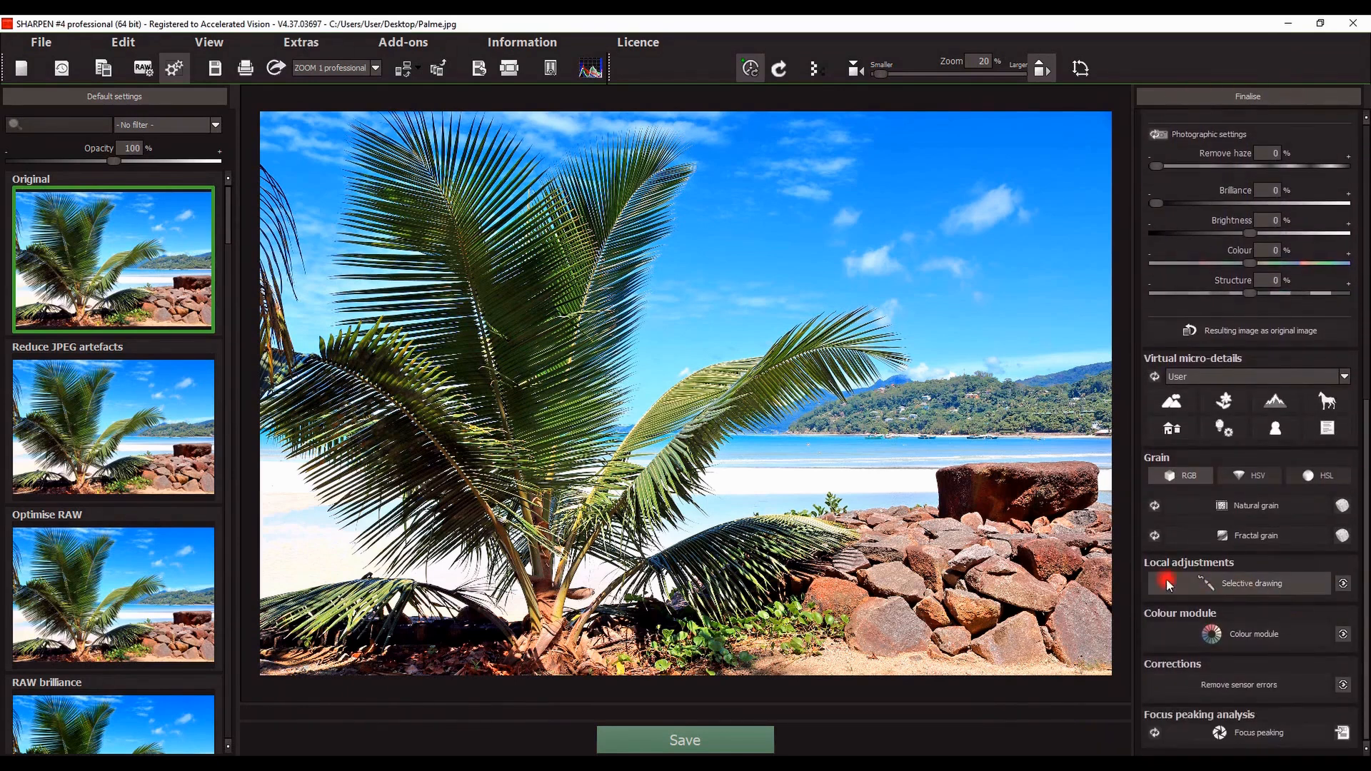
left_click(1257, 635)
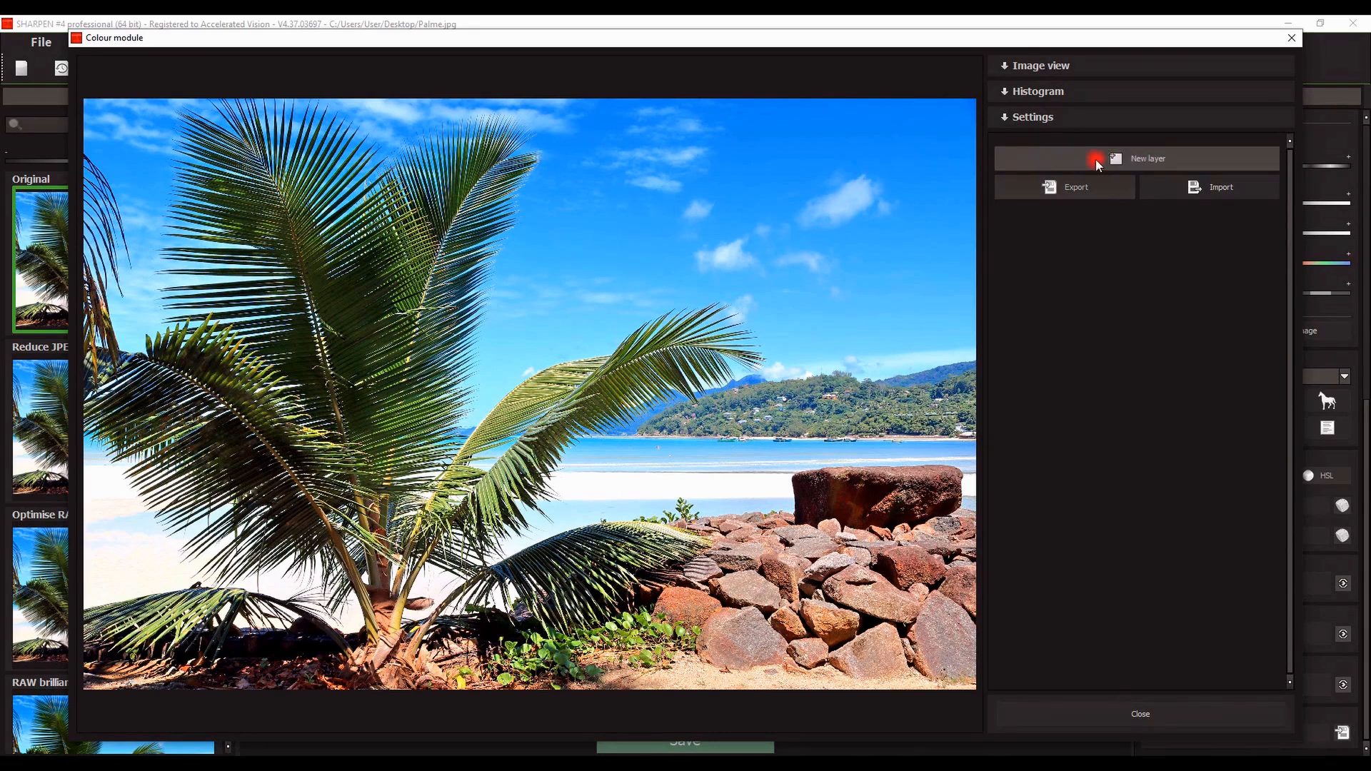
left_click(1144, 159)
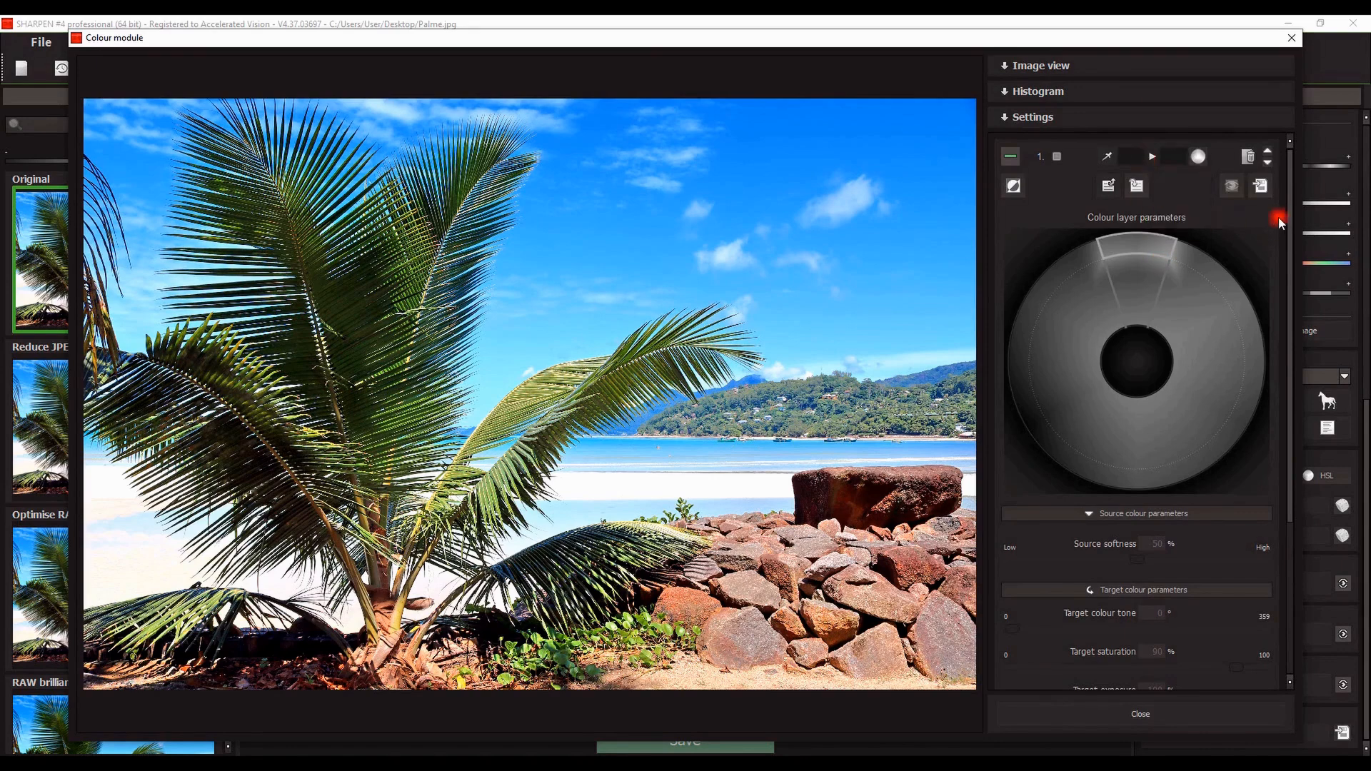
Step: Sample the blue of the sky beside the palm as the first layer's source colour
left_click_drag(1291, 422, 1296, 322)
left_click(1105, 154)
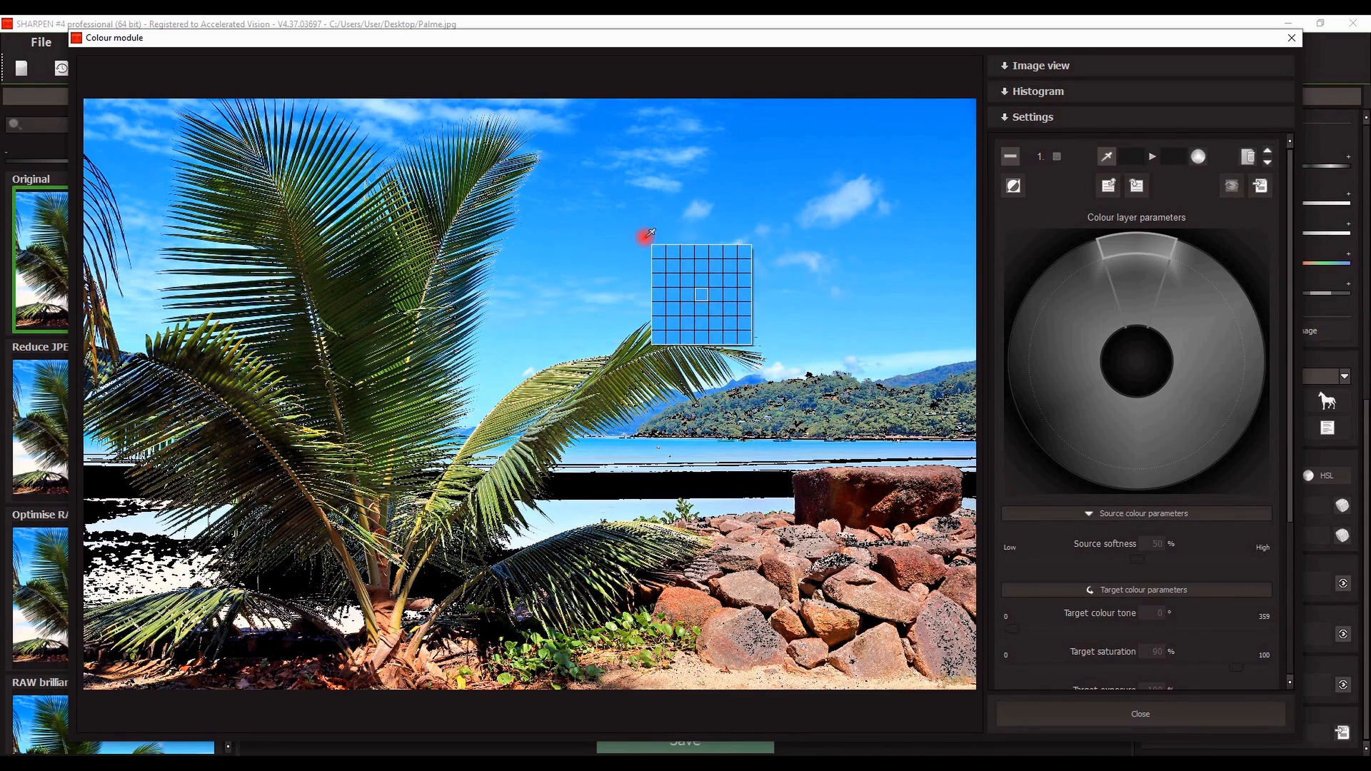
left_click(646, 234)
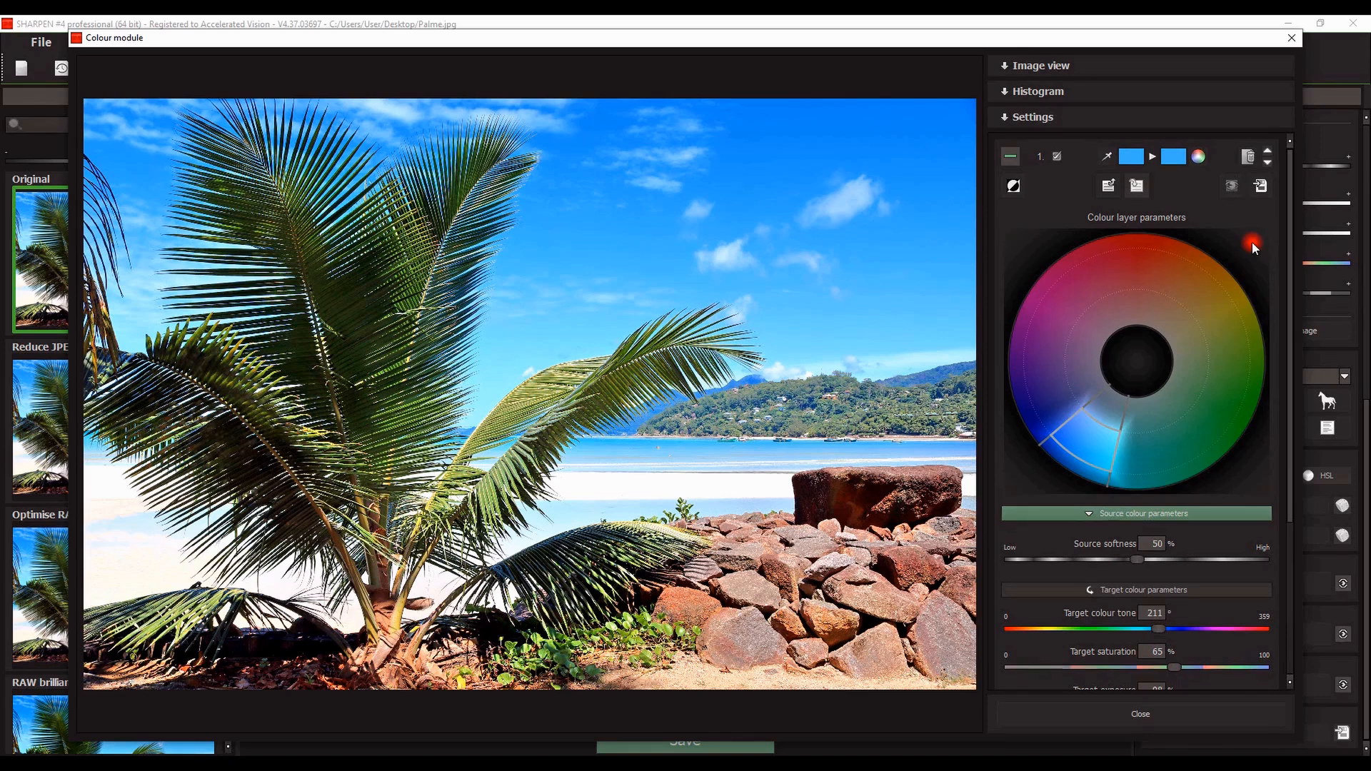
Step: With the layer's mask displayed, widen the source colour range towards paler blues and cyan on the colour wheel, then hide the mask
left_click(1232, 187)
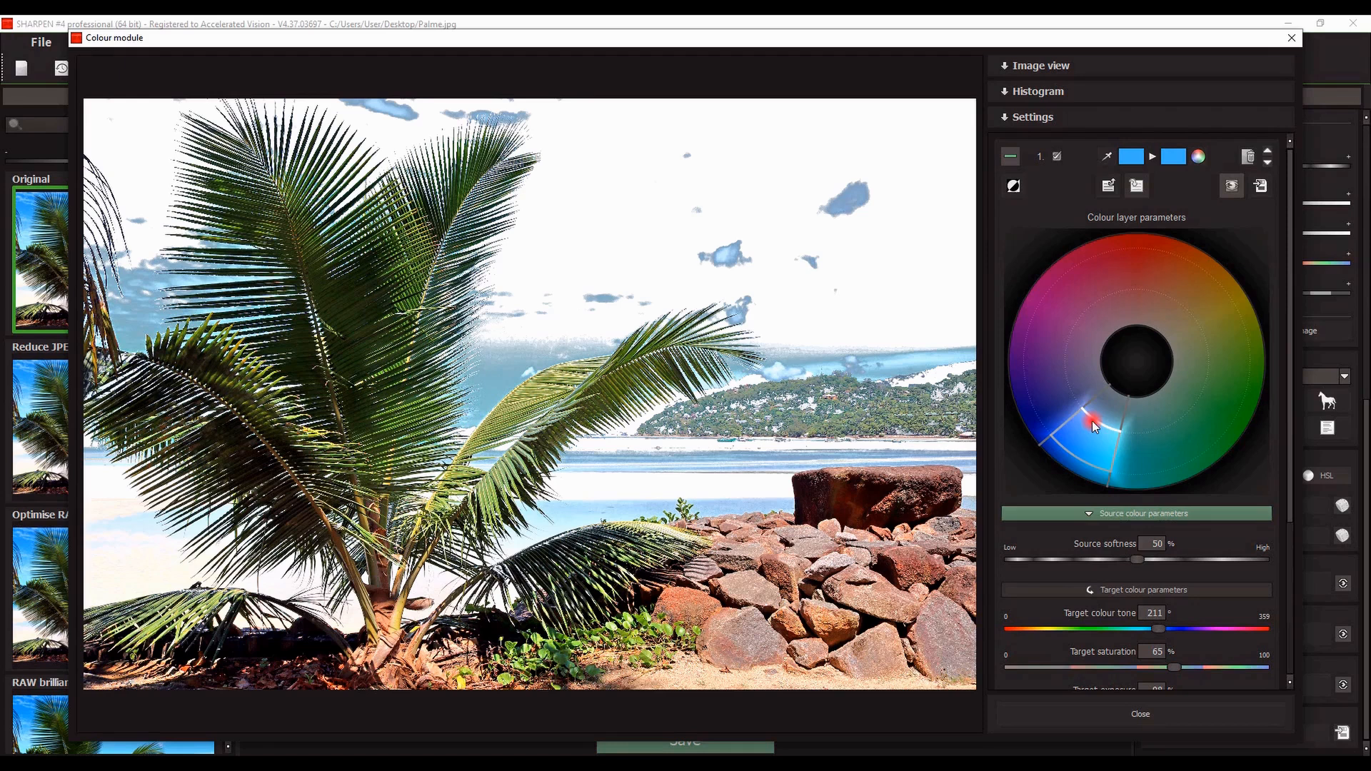
mouse_move(1094, 424)
left_mouse_down()
mouse_move(1111, 386)
mouse_move(1085, 436)
mouse_move(1108, 413)
left_mouse_up()
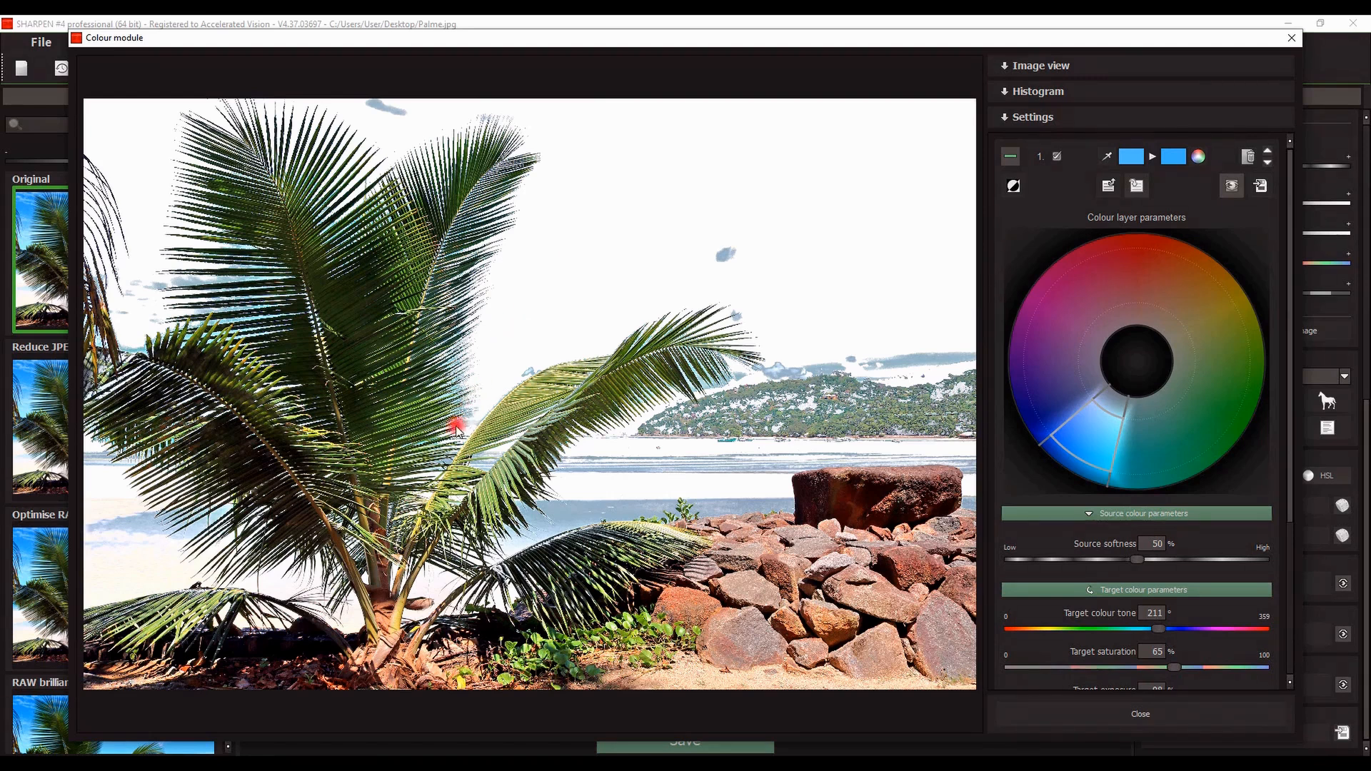
mouse_move(1072, 454)
left_mouse_down()
mouse_move(1086, 434)
mouse_move(1078, 455)
left_mouse_up()
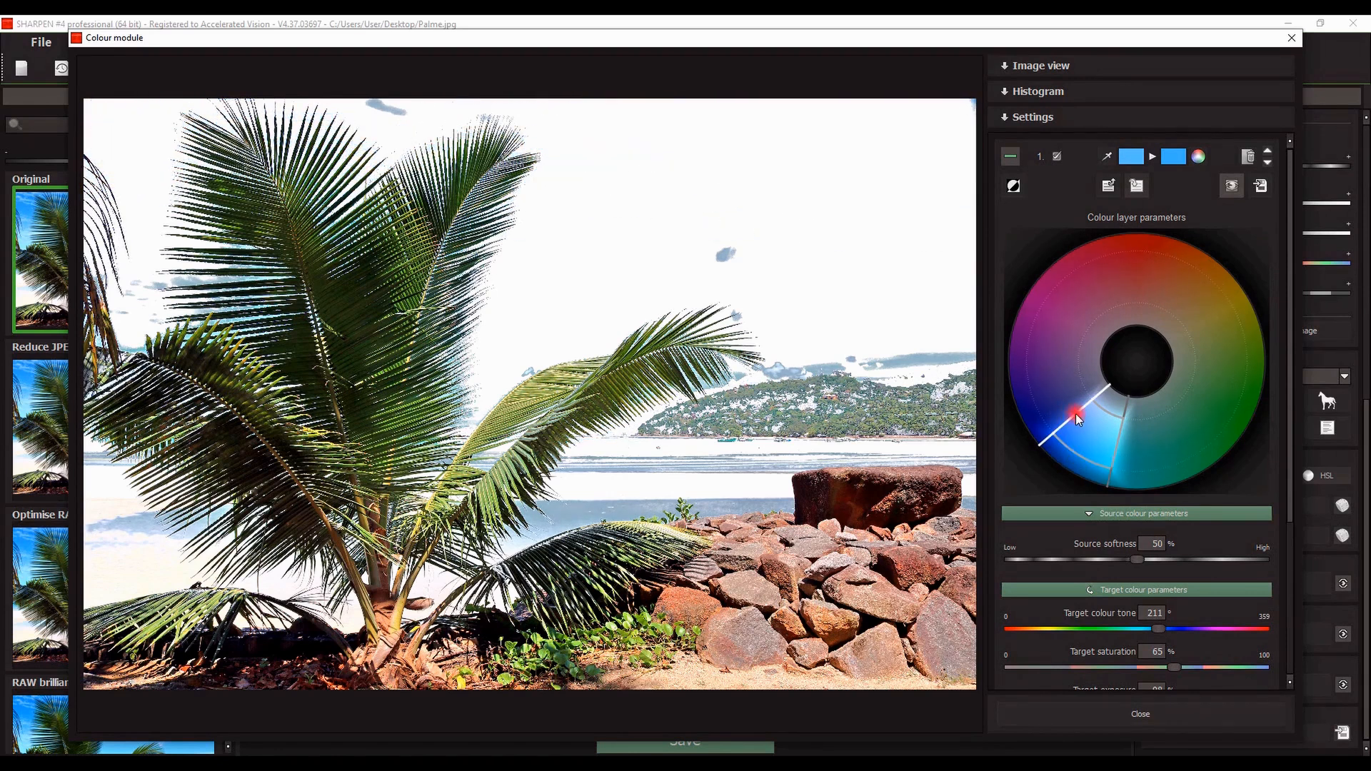
mouse_move(1075, 414)
left_mouse_down()
mouse_move(1051, 357)
mouse_move(1060, 409)
mouse_move(1043, 340)
mouse_move(1068, 412)
left_mouse_up()
left_click_drag(1117, 447, 1136, 413)
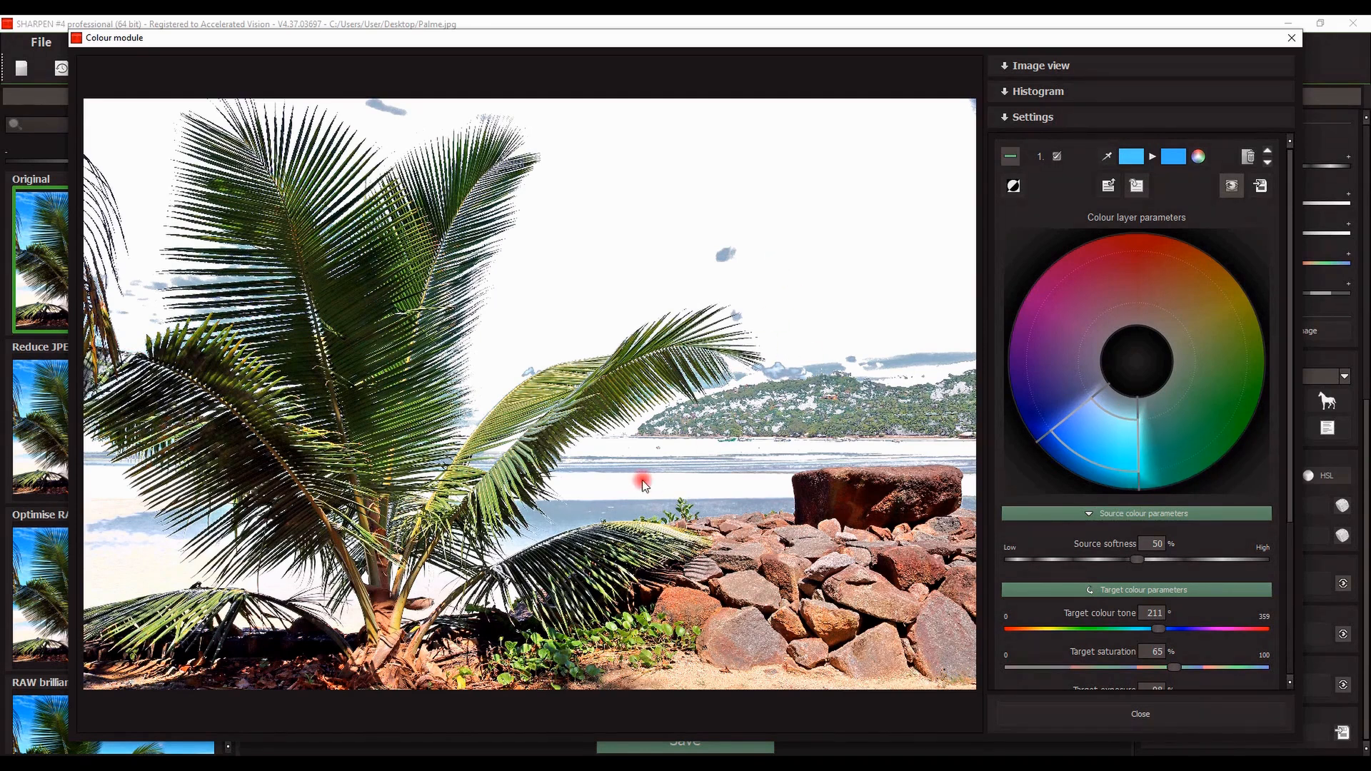
left_click(1228, 185)
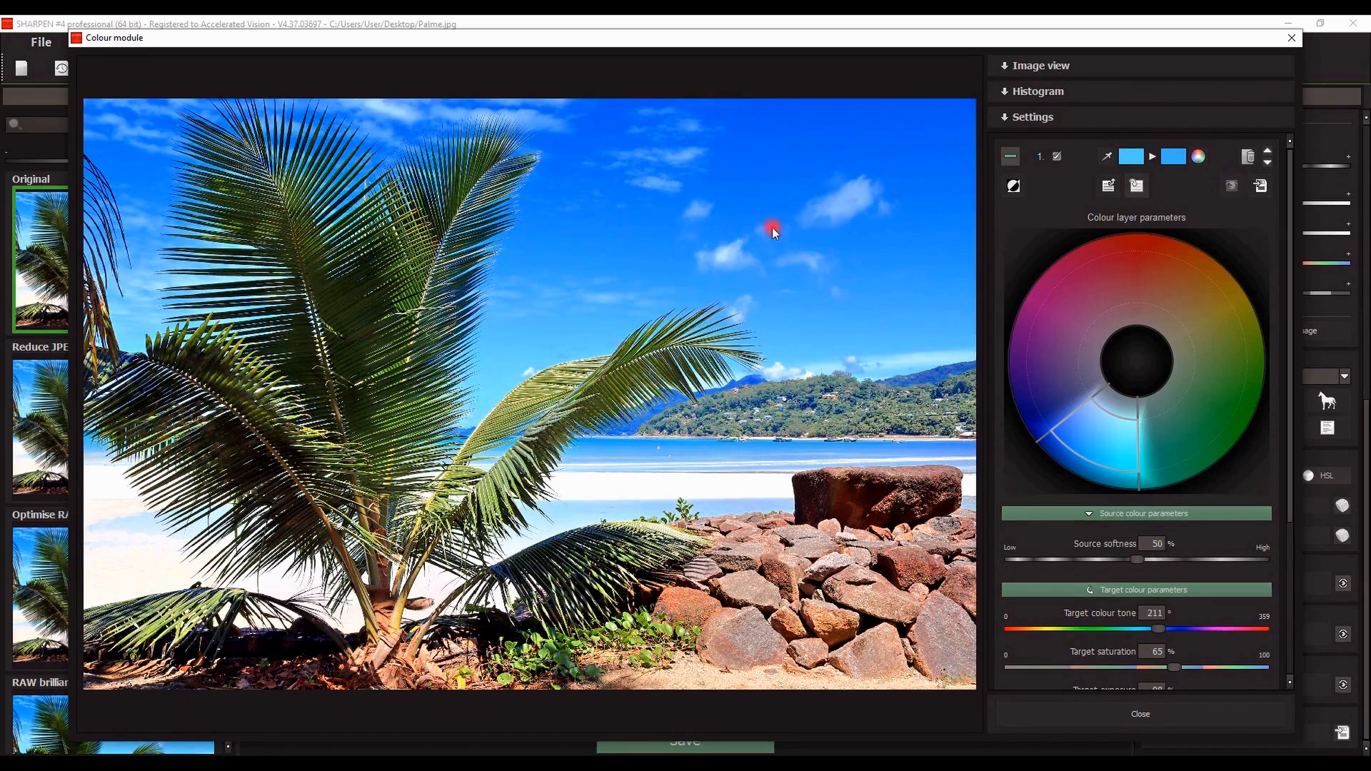
Step: Set the sky layer's target colour tone to 214°, saturation 63%, exposure 97%, saturation contrast 22% and exposure contrast 23%
scroll(1118, 535, "down", 4)
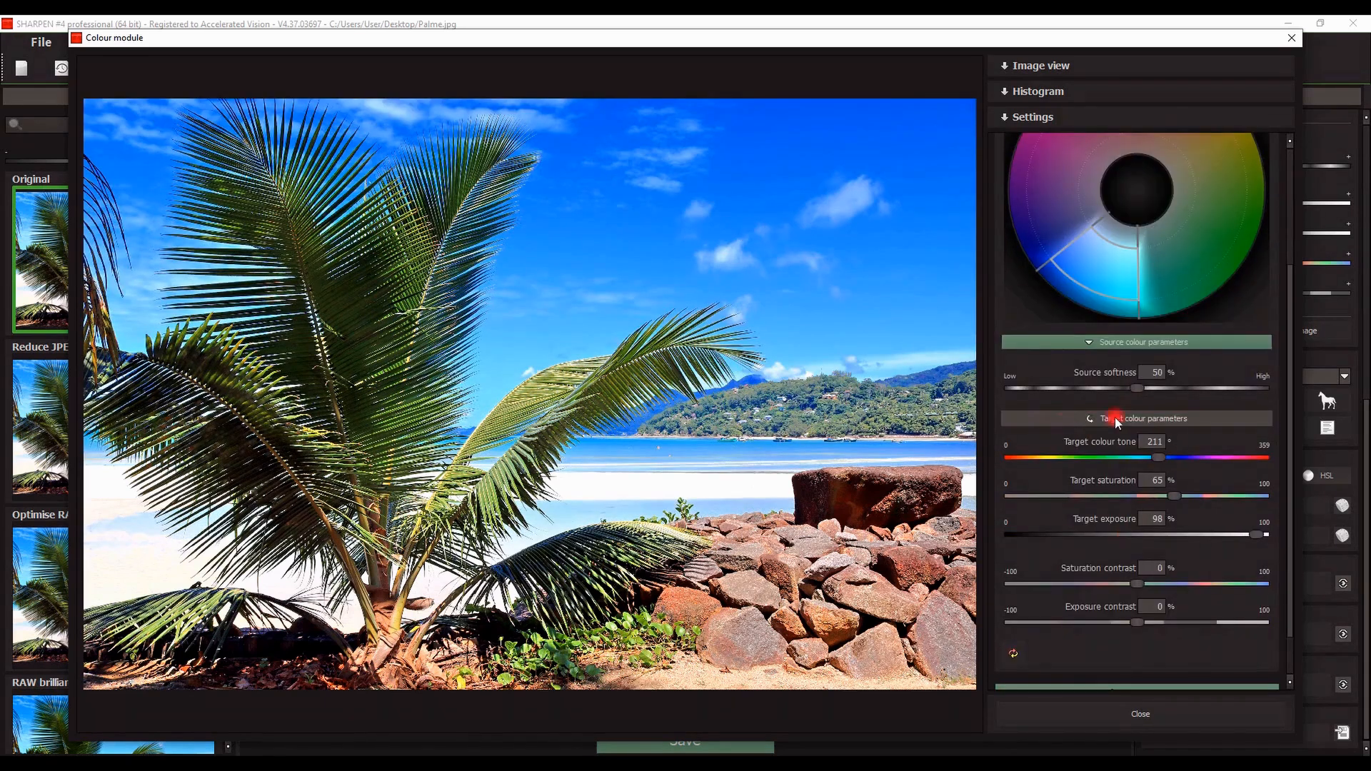
left_click_drag(1158, 457, 1177, 496)
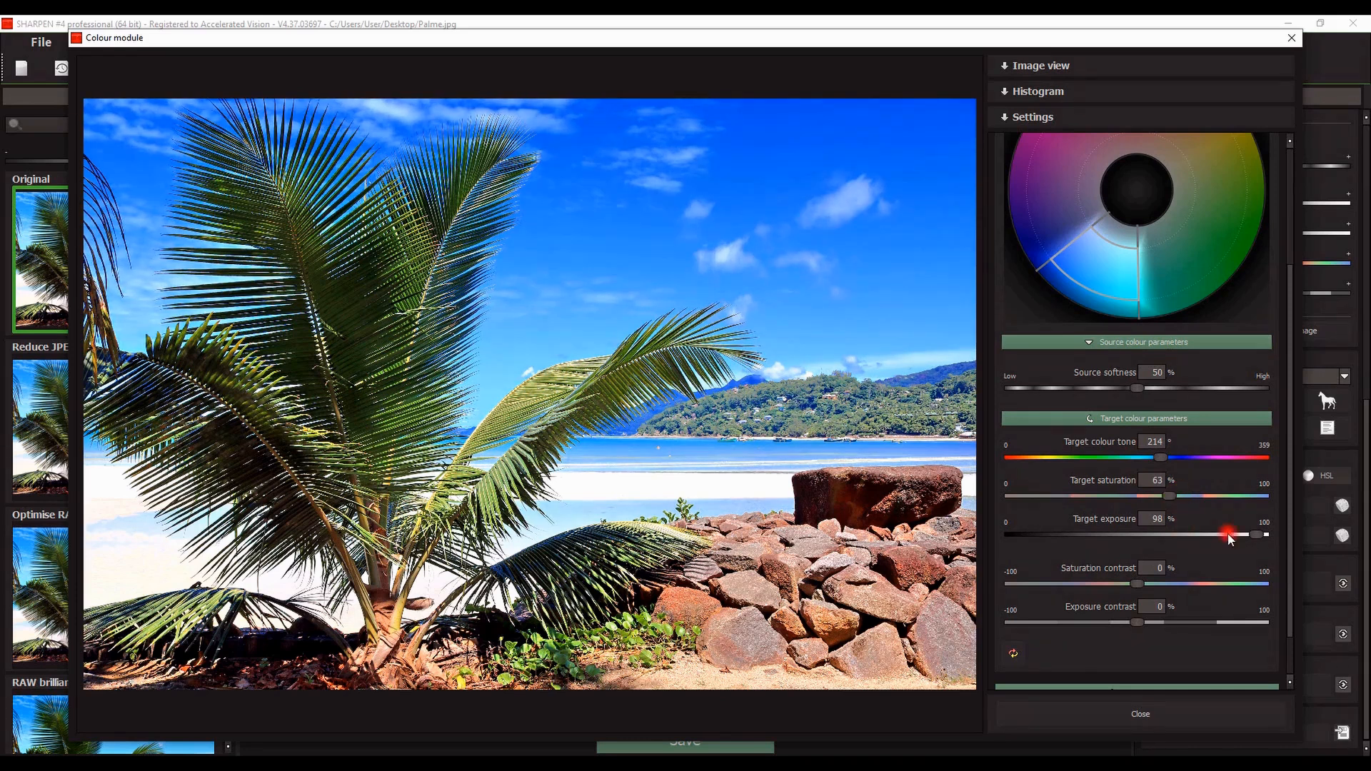
mouse_move(1258, 538)
left_mouse_down()
mouse_move(1194, 533)
mouse_move(1245, 537)
left_mouse_up()
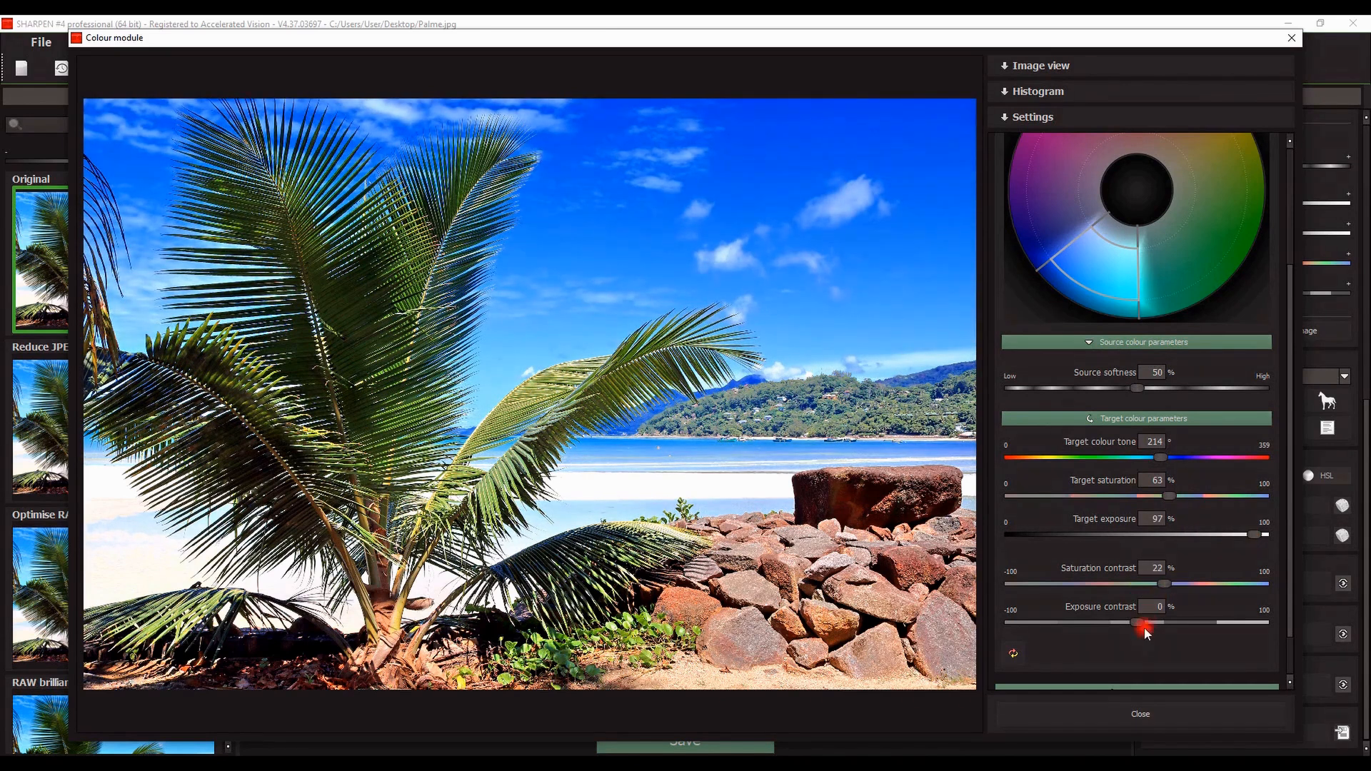
left_click_drag(1148, 623, 1175, 626)
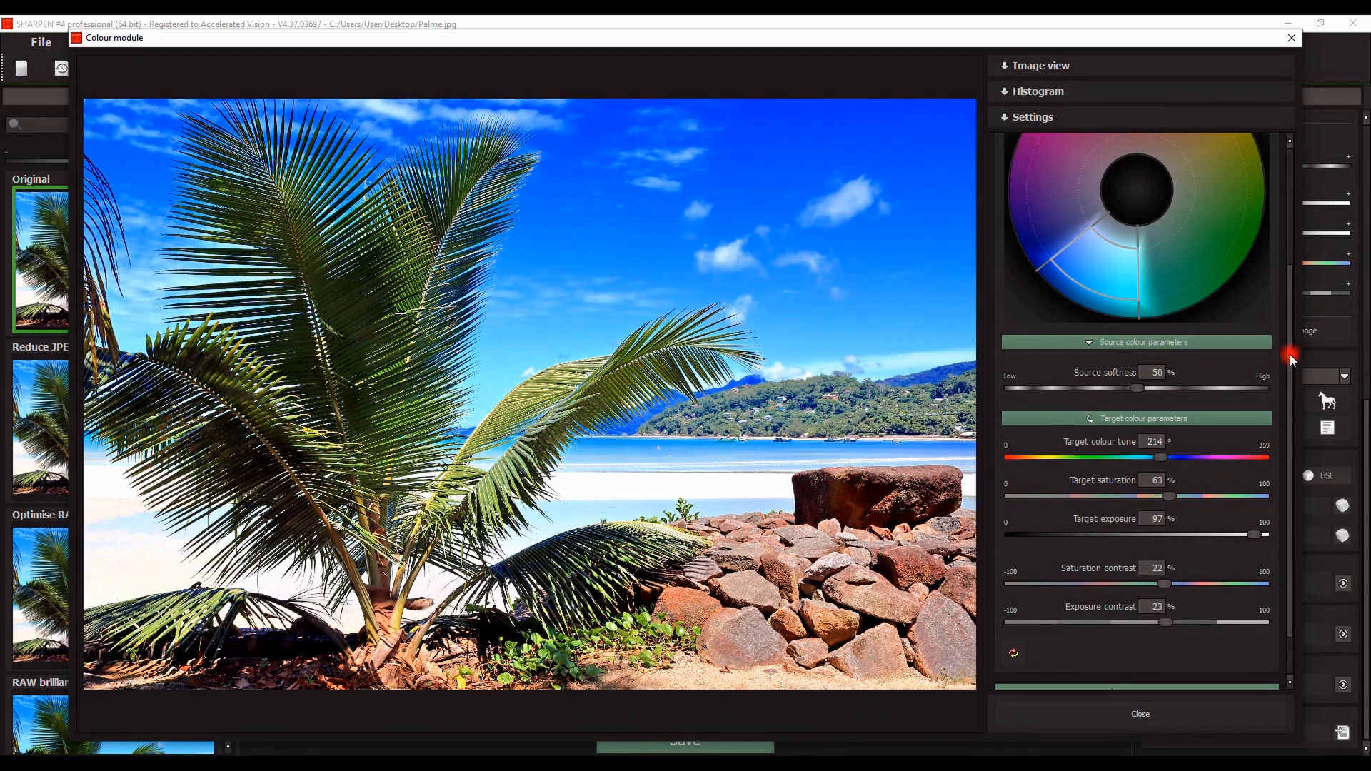
Step: Collapse the sky layer, add a second colour layer and sample the green of the palm leaves as its source colour
left_click_drag(1291, 357, 1292, 190)
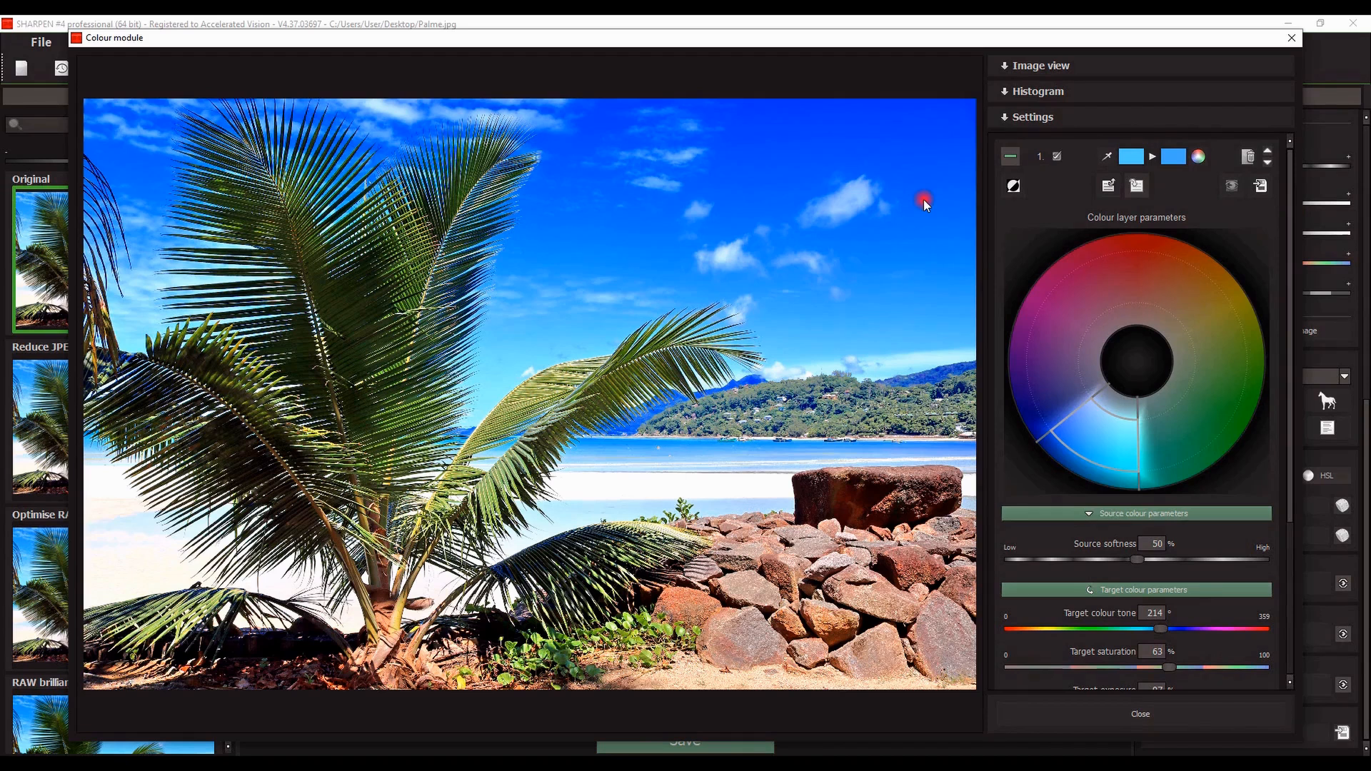
left_click(1008, 156)
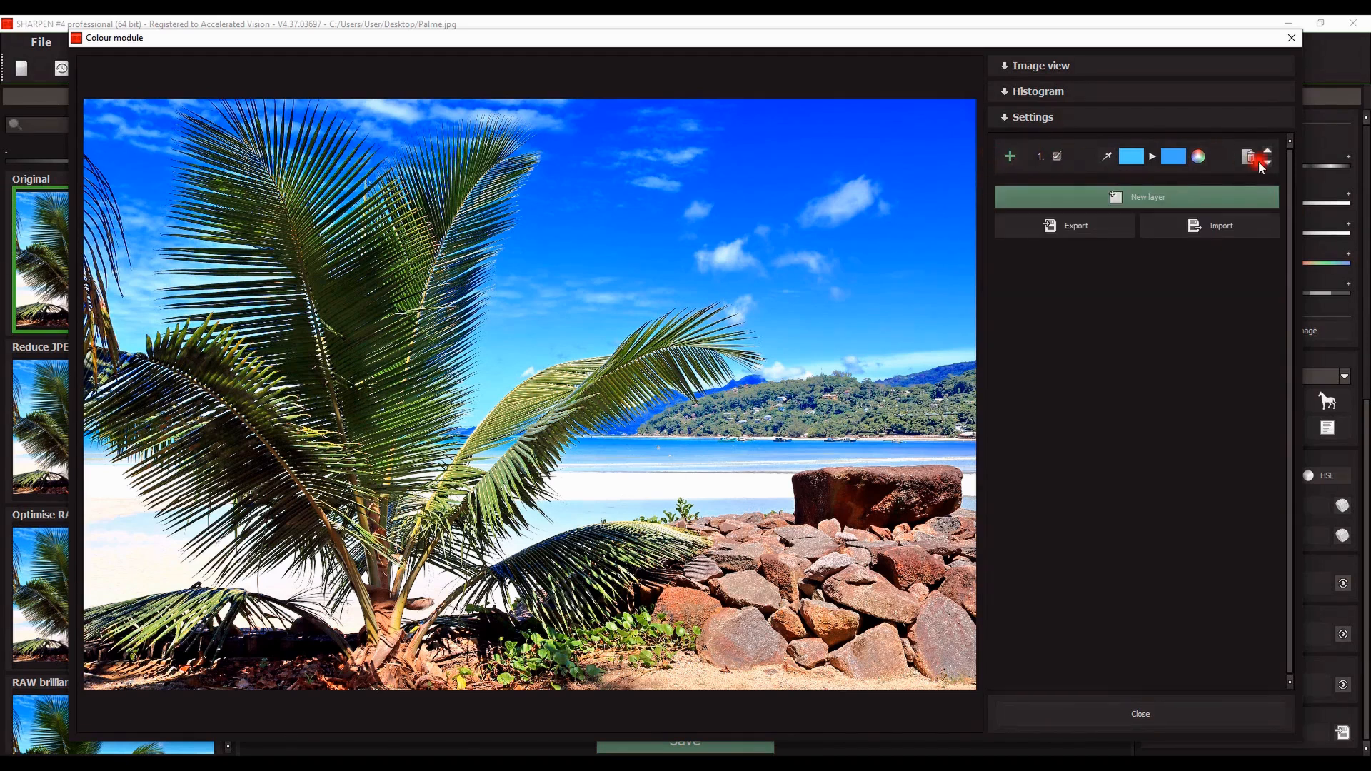
left_click(1056, 200)
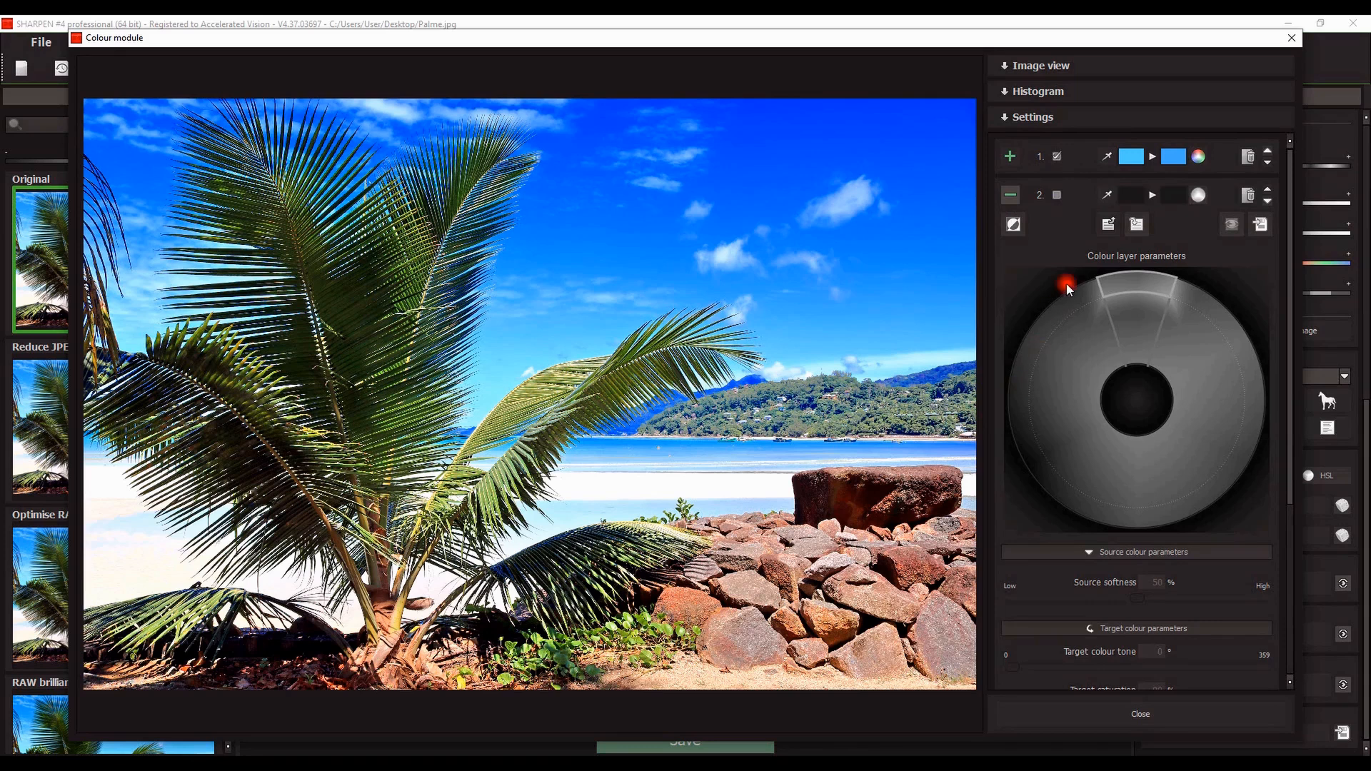
left_click(1106, 193)
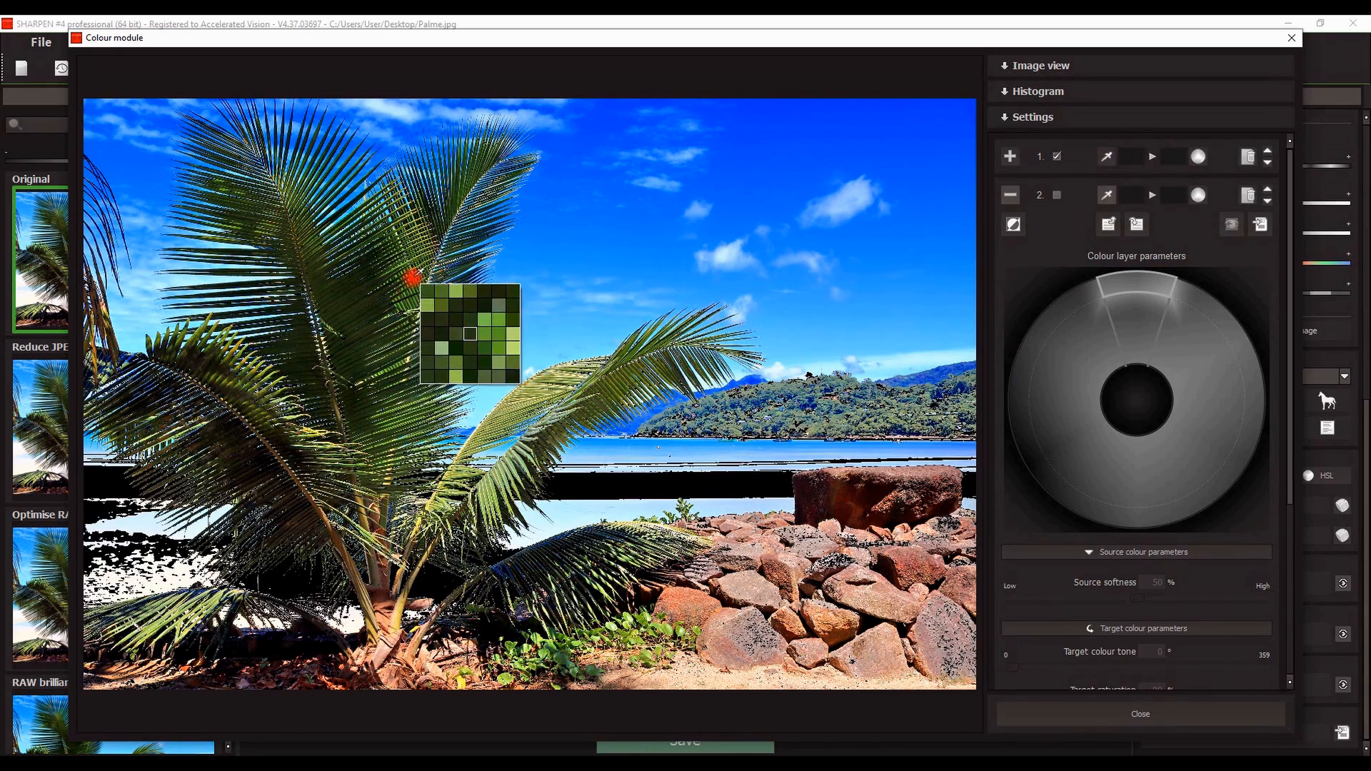
left_click(414, 277)
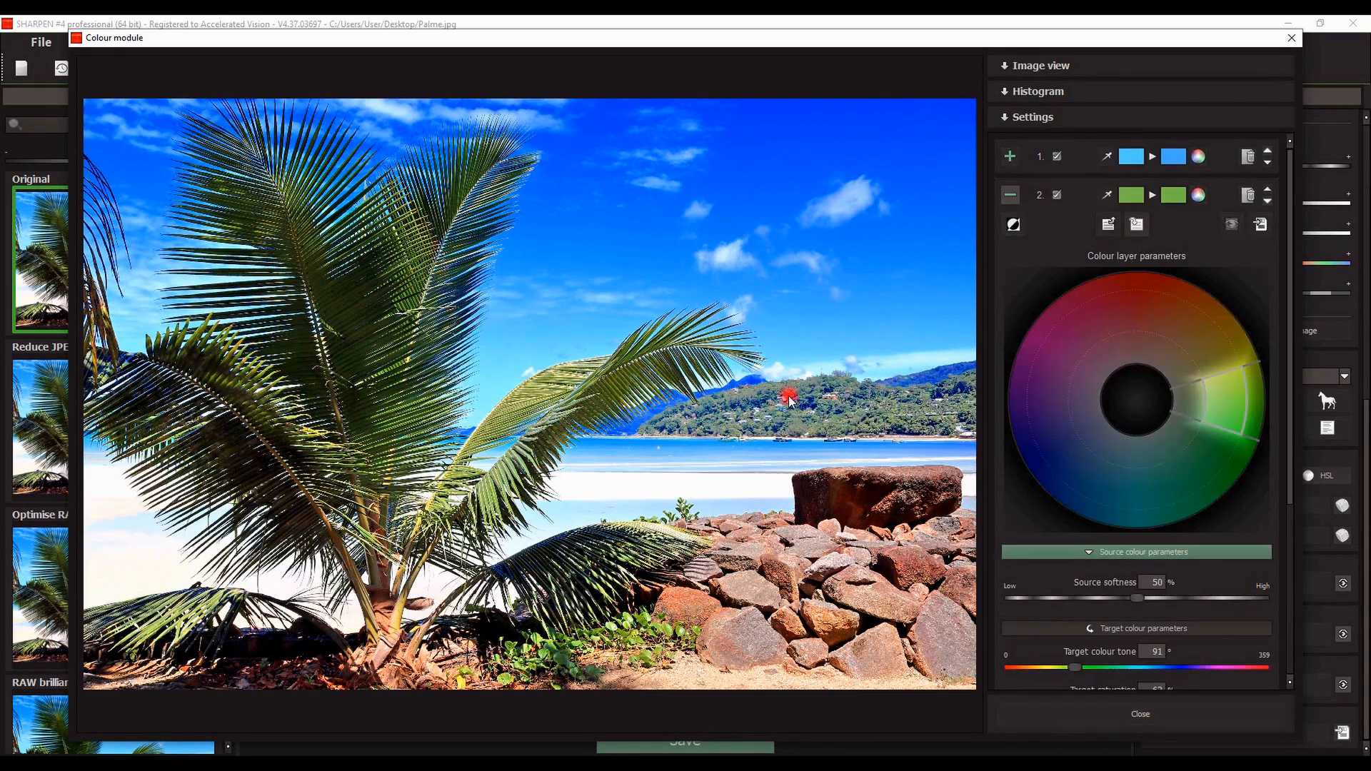
Step: With the second layer's mask displayed, widen its source range from deep green to yellow and towards paler tones, then hide the mask
left_click(1232, 224)
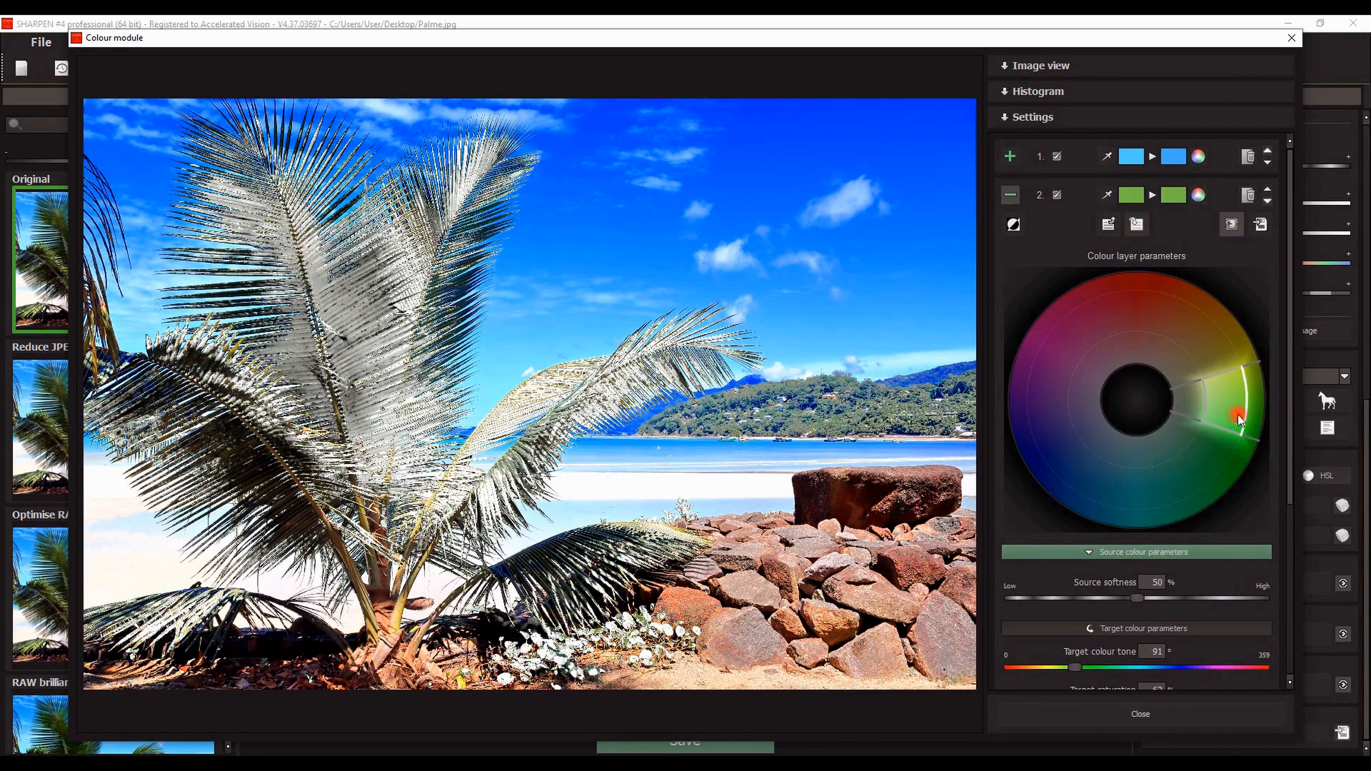
left_click_drag(1220, 428, 1198, 401)
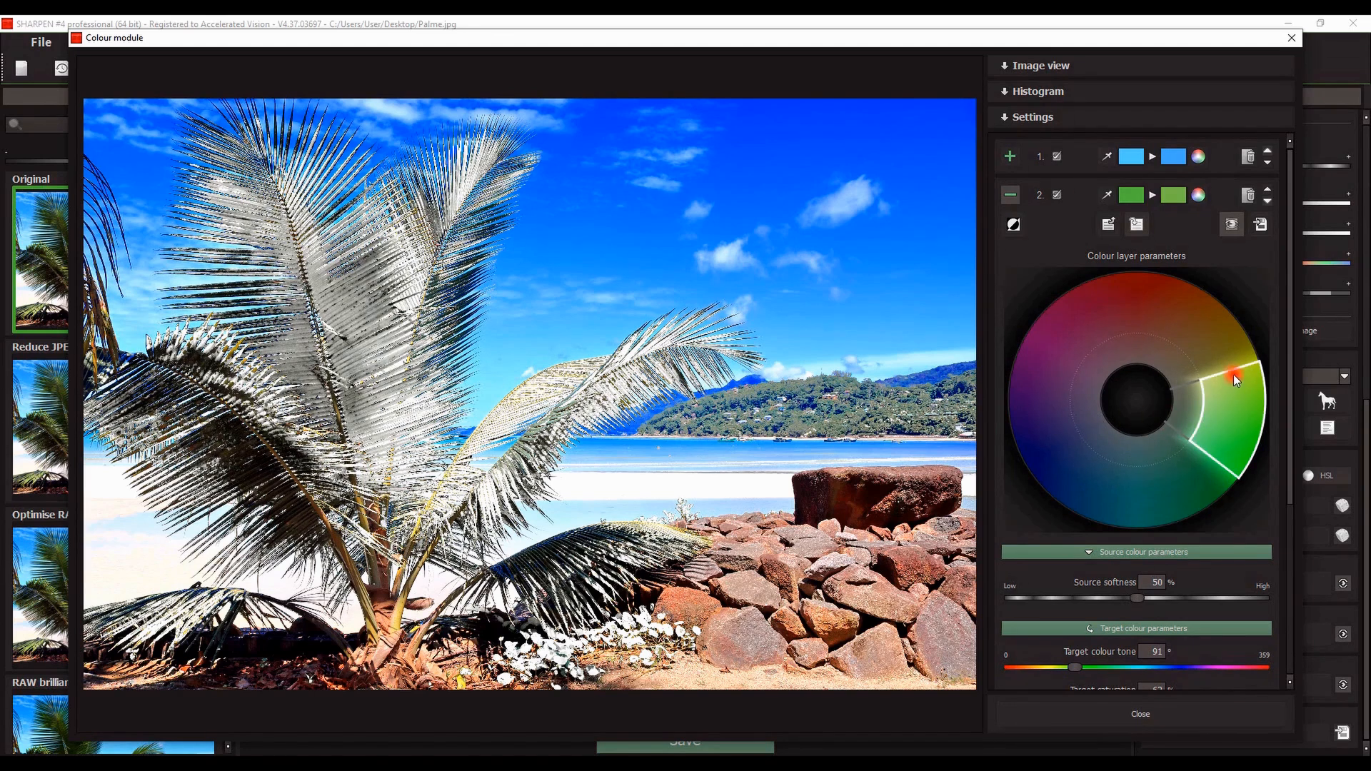
left_click_drag(1232, 371, 1225, 362)
left_click_drag(1219, 355, 1186, 337)
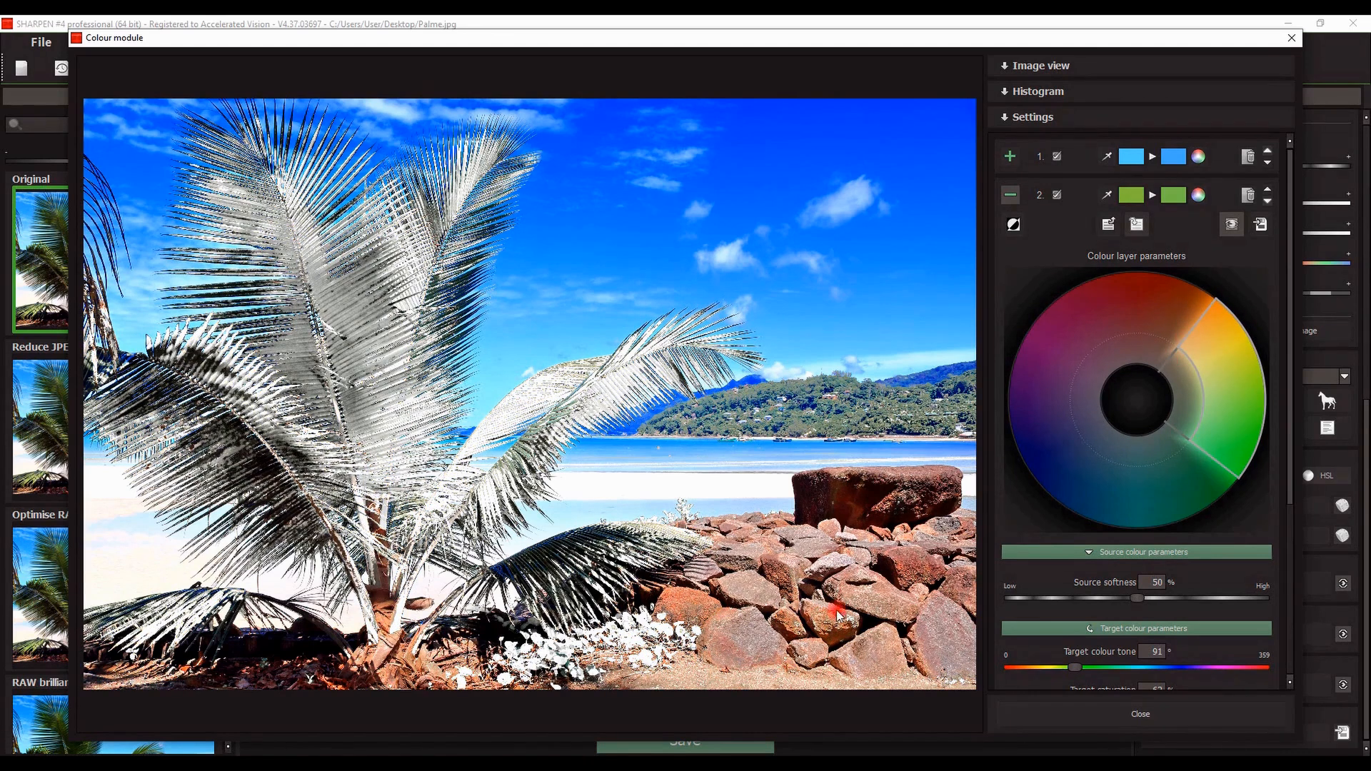
left_click_drag(1192, 327, 1211, 342)
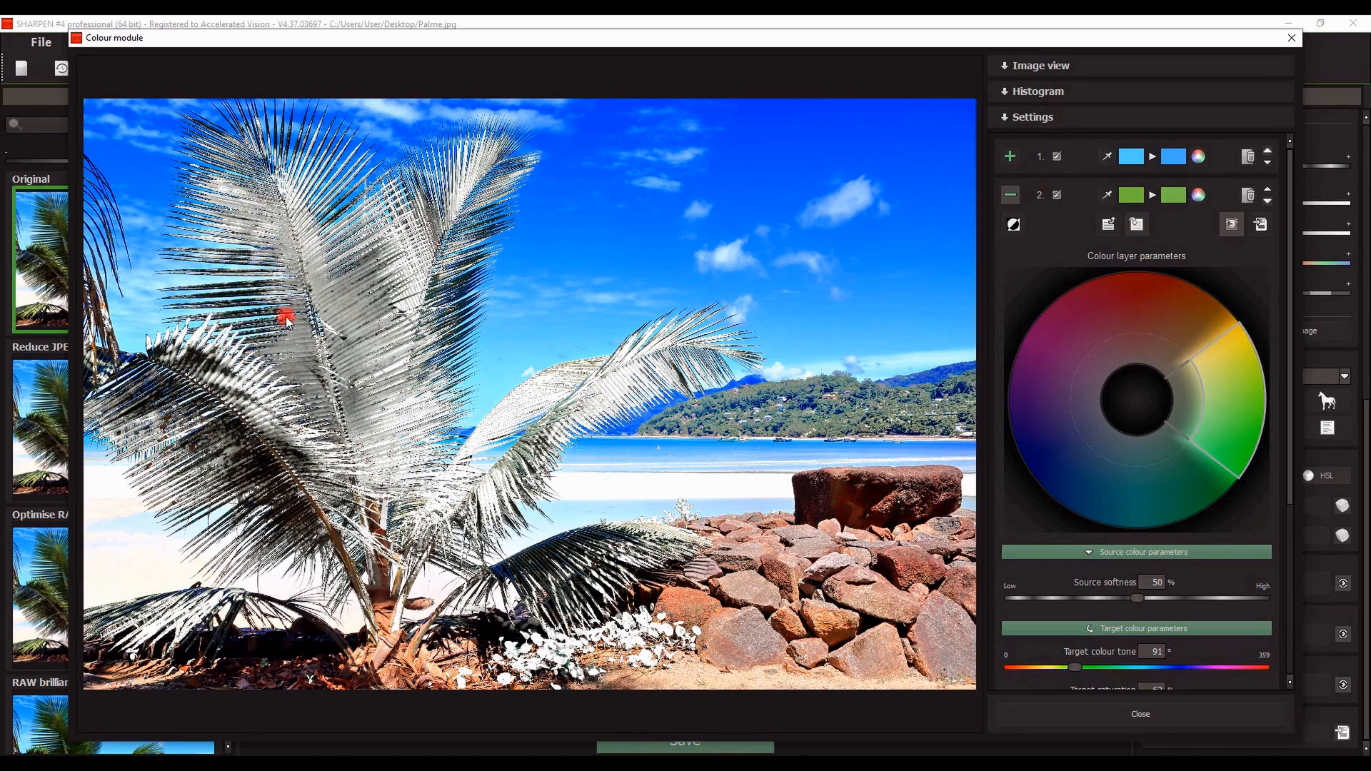
left_click(1230, 226)
Step: Try warmer target colour tones of 39° and 57° on the palm layer, then set the tone to 122°
scroll(1225, 532, "down", 5)
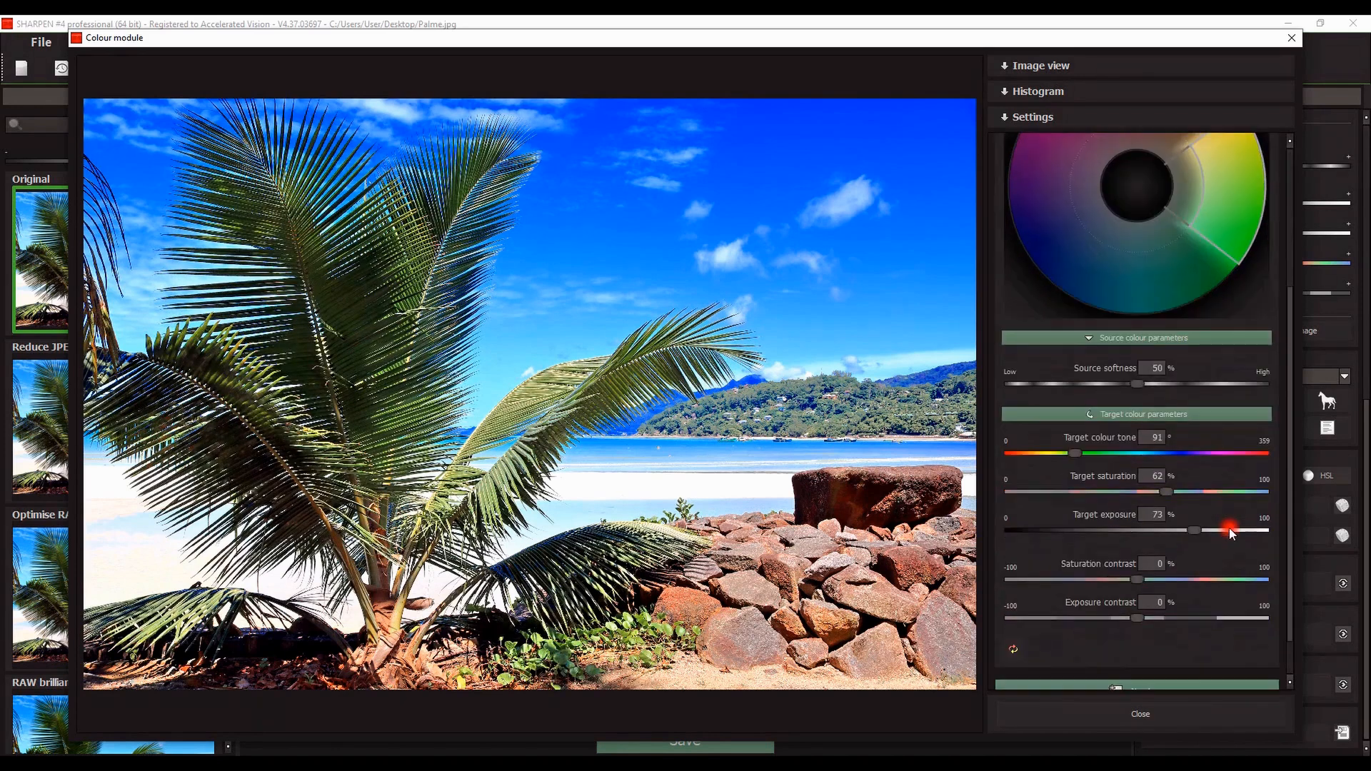
mouse_move(1079, 451)
left_mouse_down()
mouse_move(1127, 450)
mouse_move(1076, 457)
left_mouse_up()
left_click_drag(1060, 455, 1038, 450)
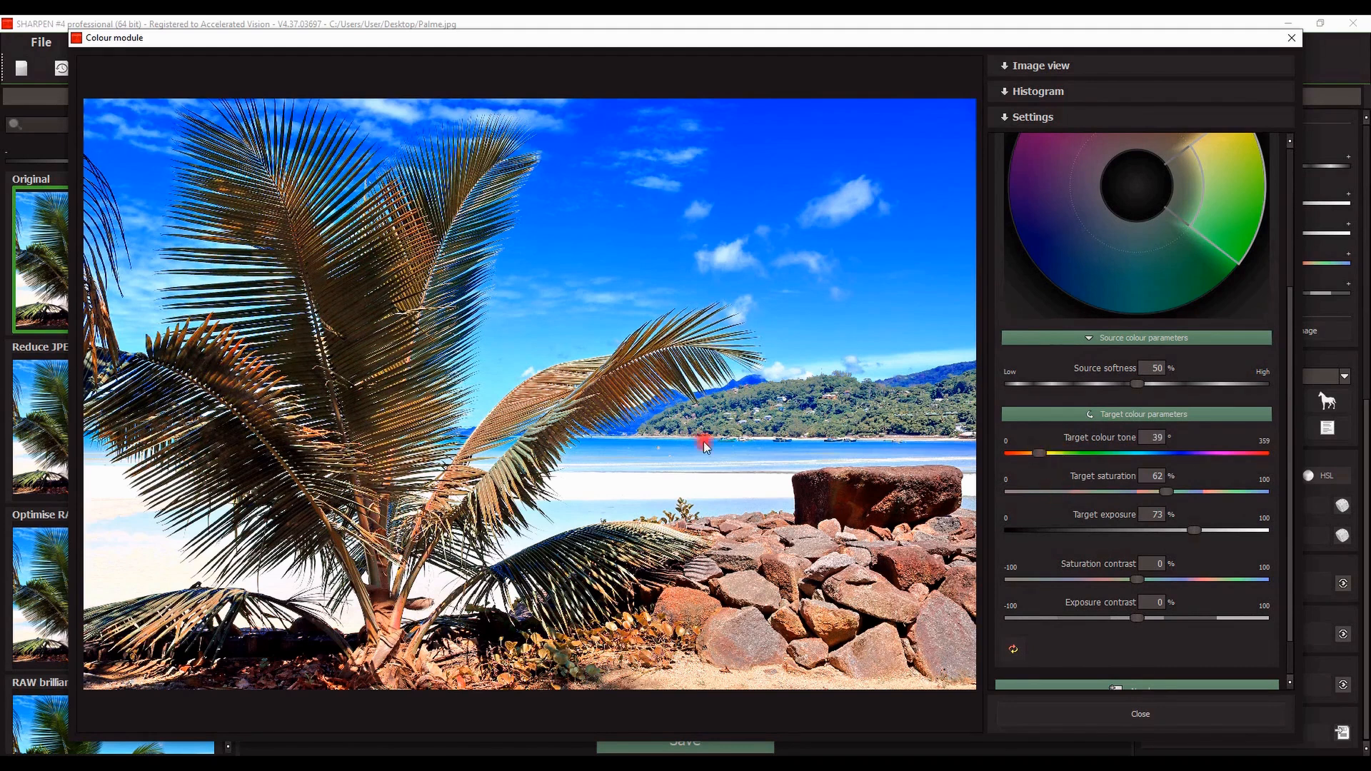
left_click_drag(1051, 452, 1056, 453)
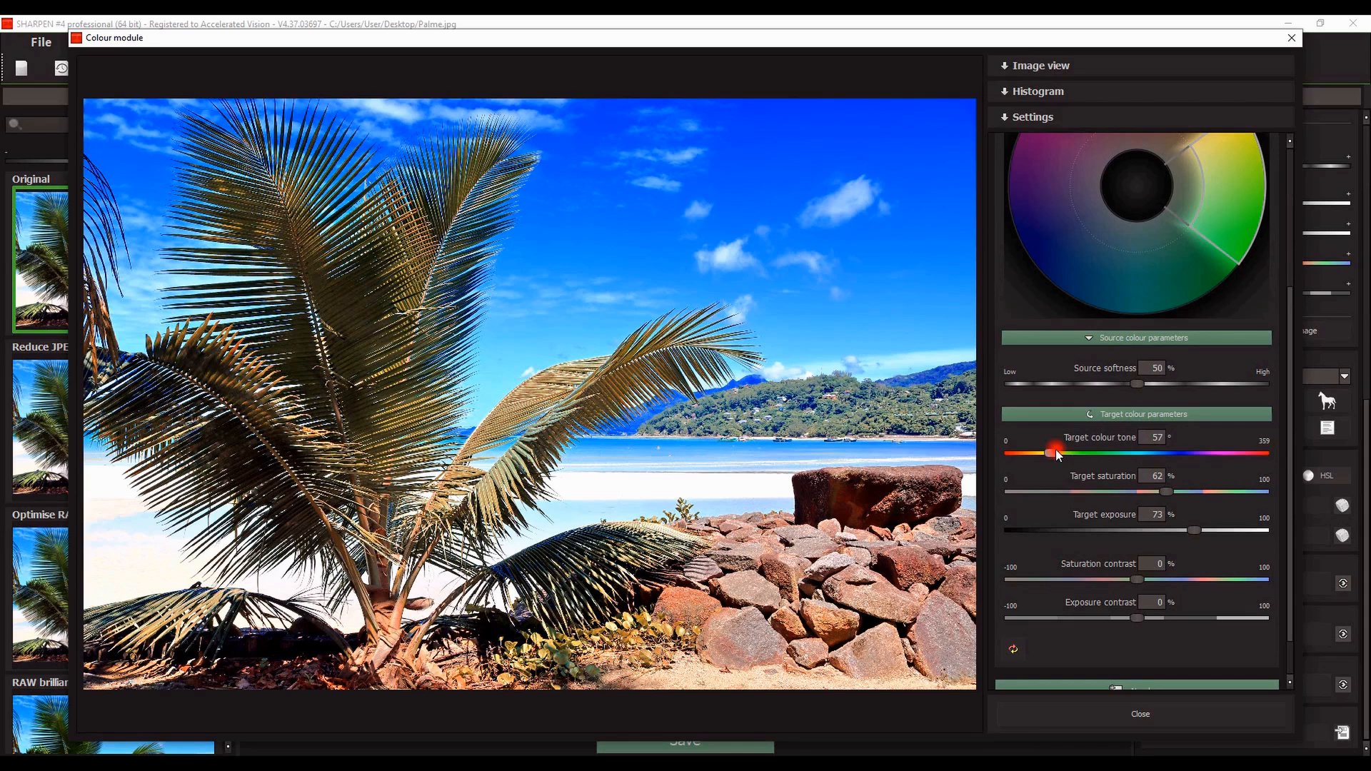
left_click_drag(1056, 454, 1097, 453)
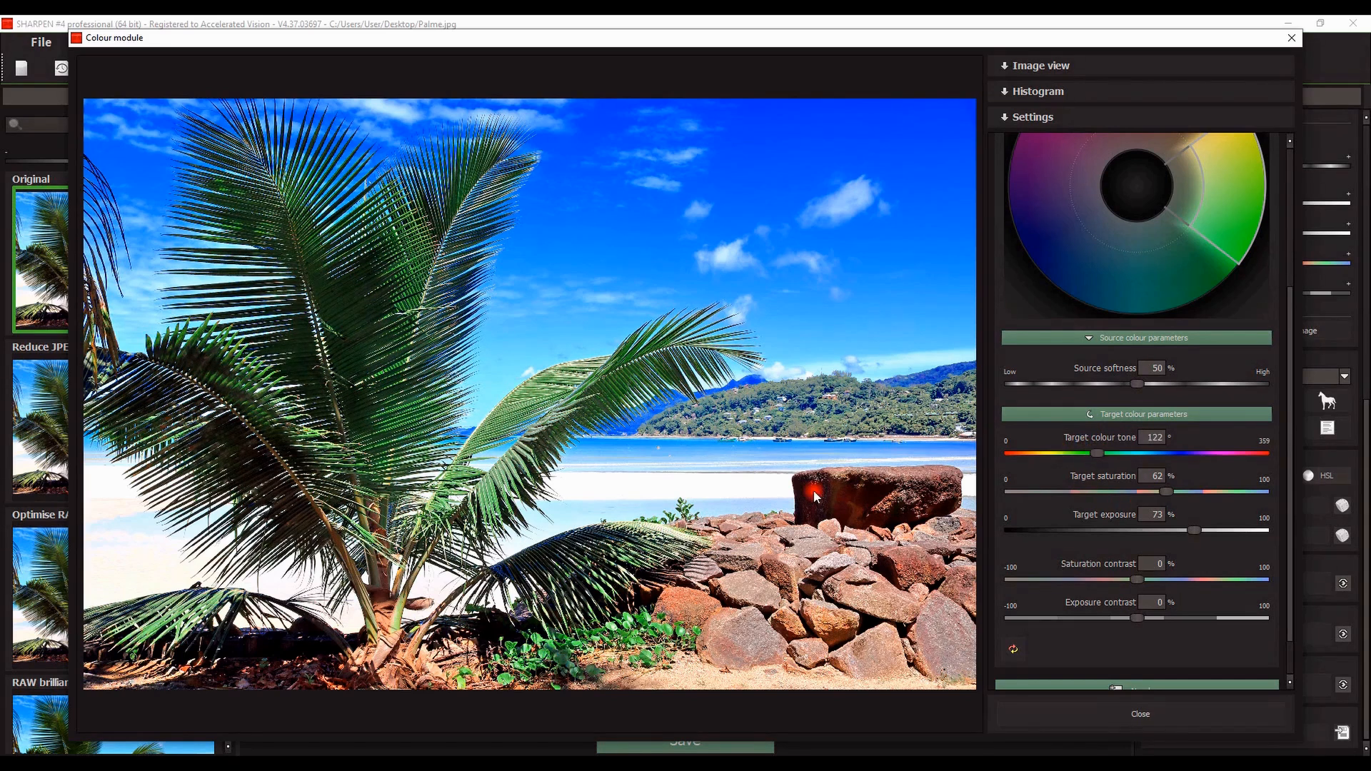